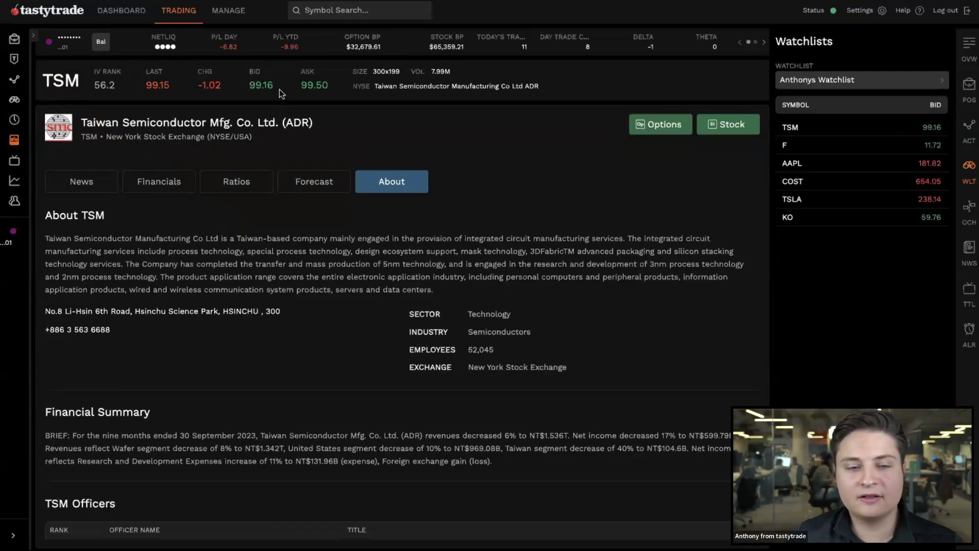
Open TSM's trade page with its 5-minute chart and stock order ticket.
{"action": "left_click", "coordinate": [14, 60]}
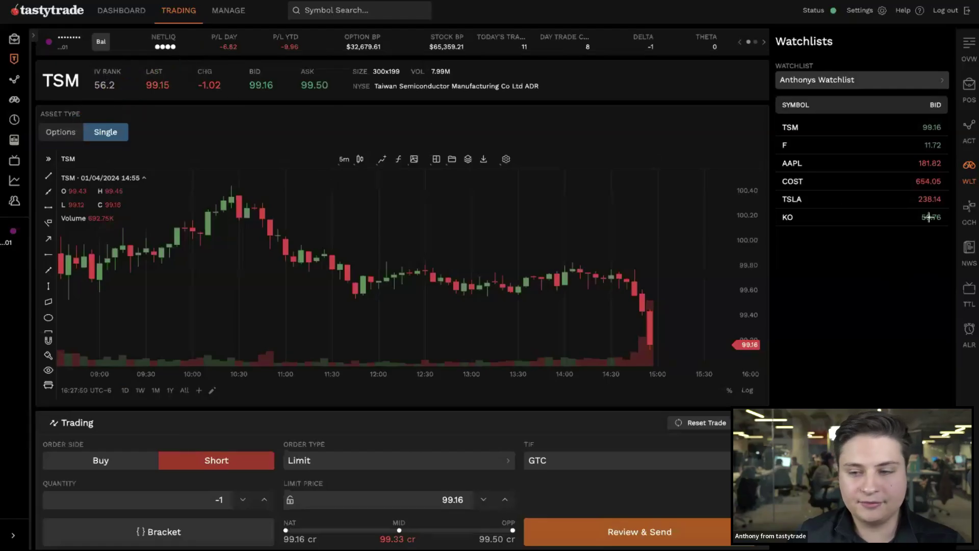
Switch TSM to options and expand the Feb 2, 2024 expiration's strikes.
{"action": "left_click", "coordinate": [60, 133]}
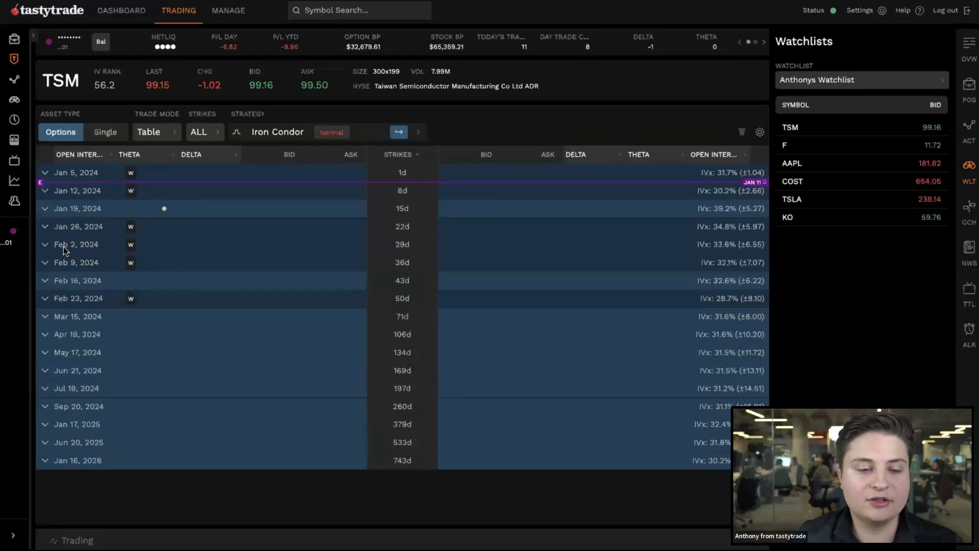
{"action": "left_click", "coordinate": [44, 245]}
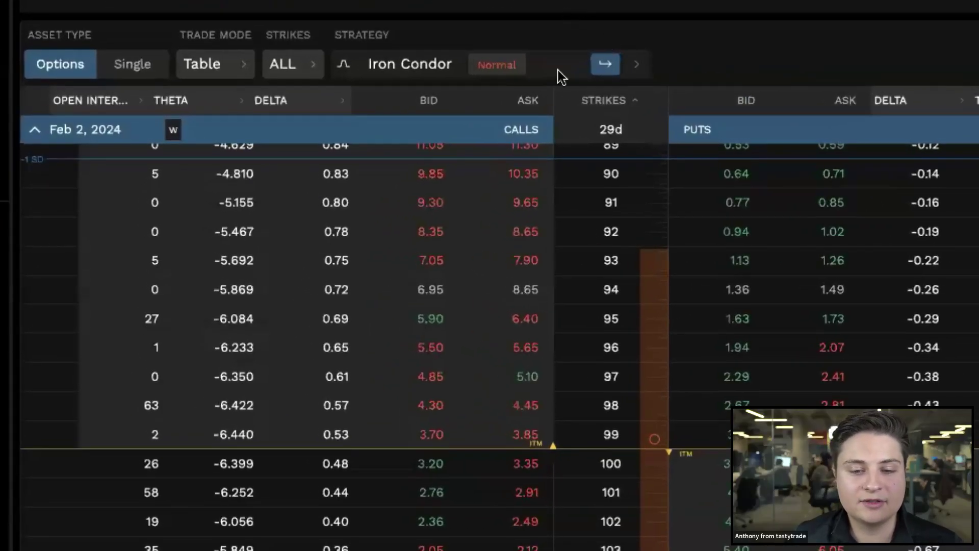
Change the Vertical strategy from Long to Short in the strategy list.
{"action": "left_click", "coordinate": [637, 66]}
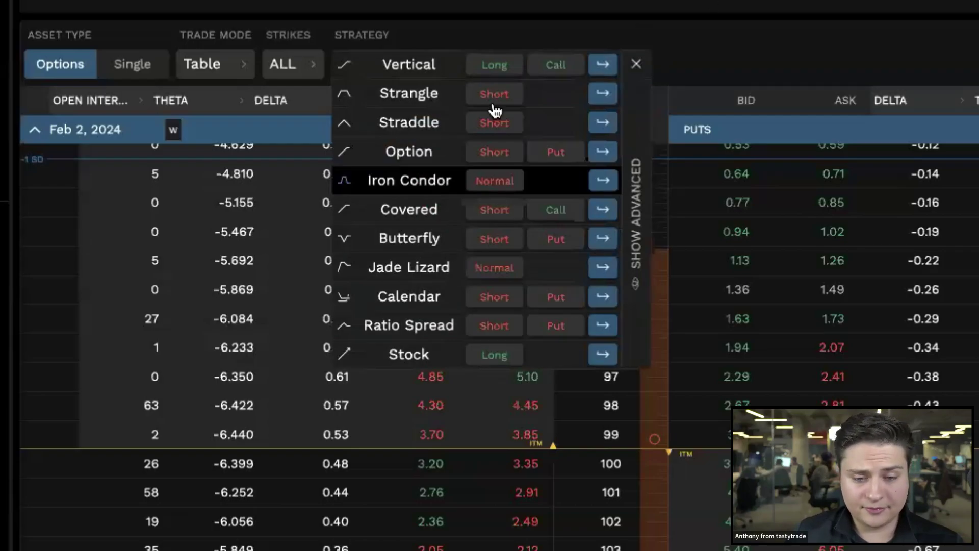
{"action": "left_click", "coordinate": [504, 69]}
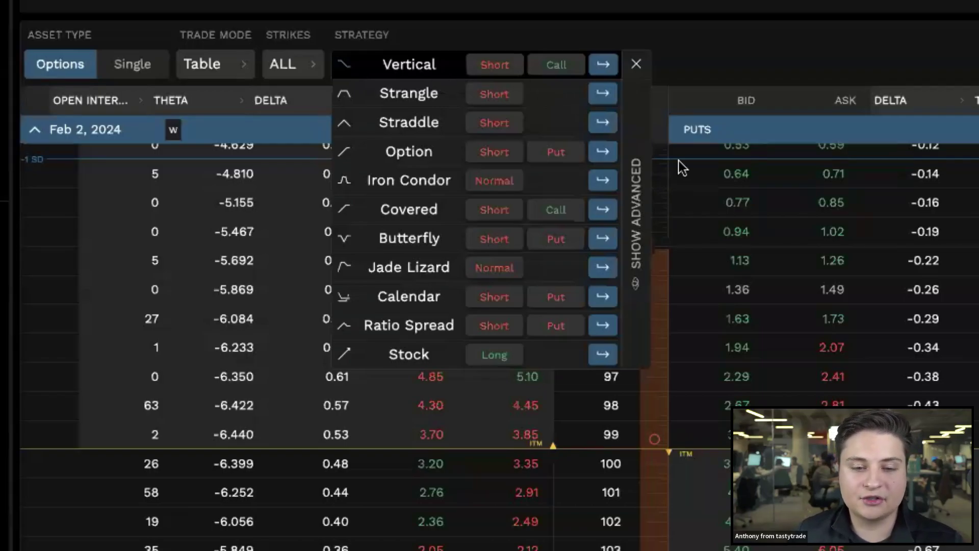
In the Vertical's advanced settings, set Target ITM/OTM to 1 SD and strikes width to 5.
{"action": "left_click", "coordinate": [638, 232]}
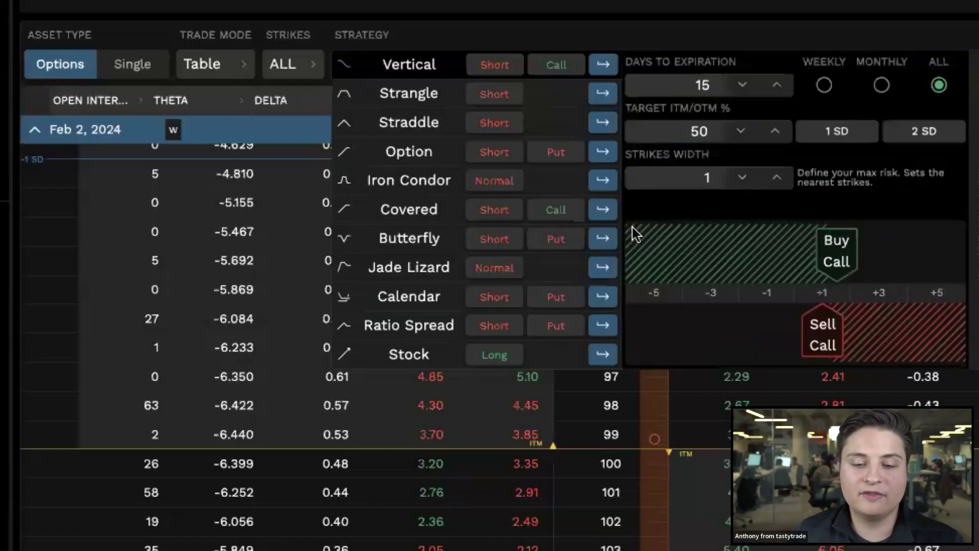
{"action": "left_click", "coordinate": [854, 133]}
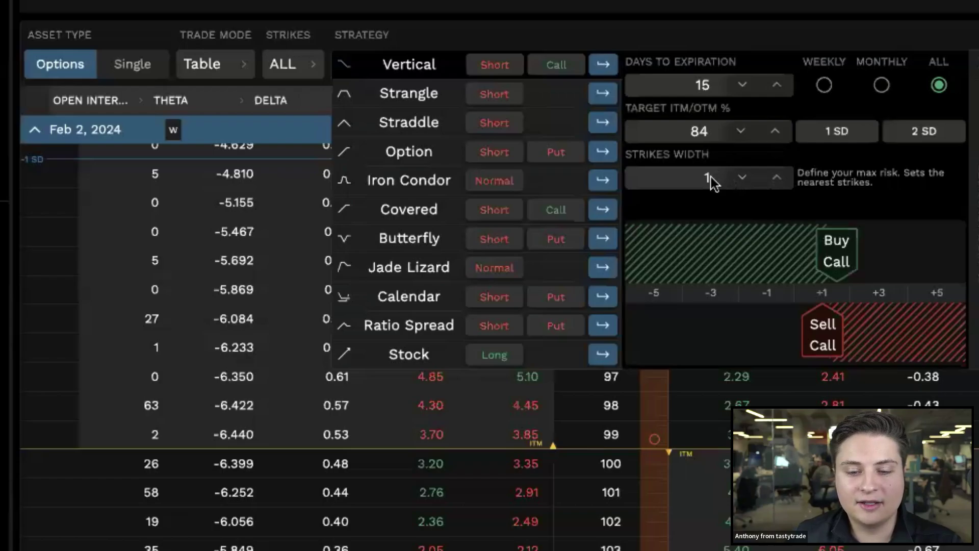
{"action": "left_click", "coordinate": [780, 182]}
{"action": "left_click", "coordinate": [781, 184]}
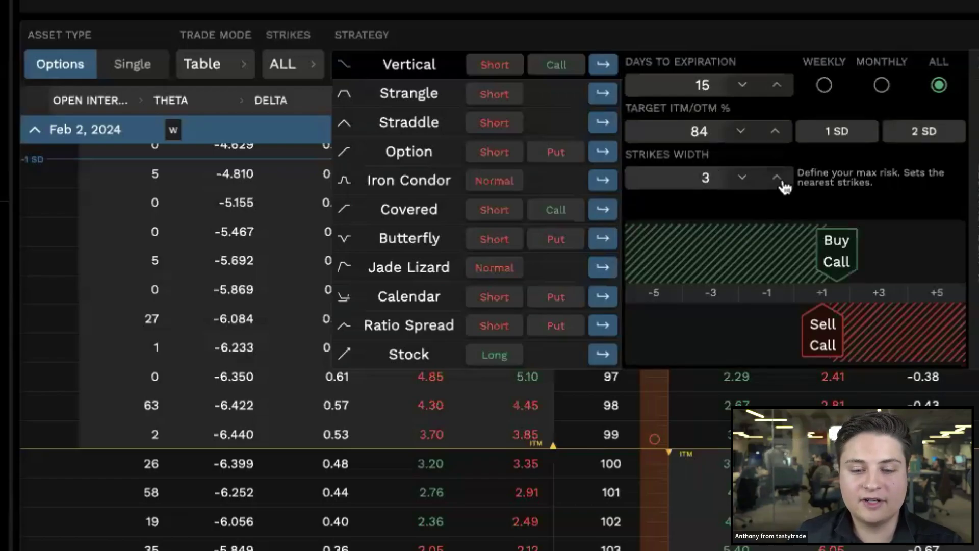
{"action": "left_click", "coordinate": [782, 183]}
{"action": "left_click", "coordinate": [782, 183]}
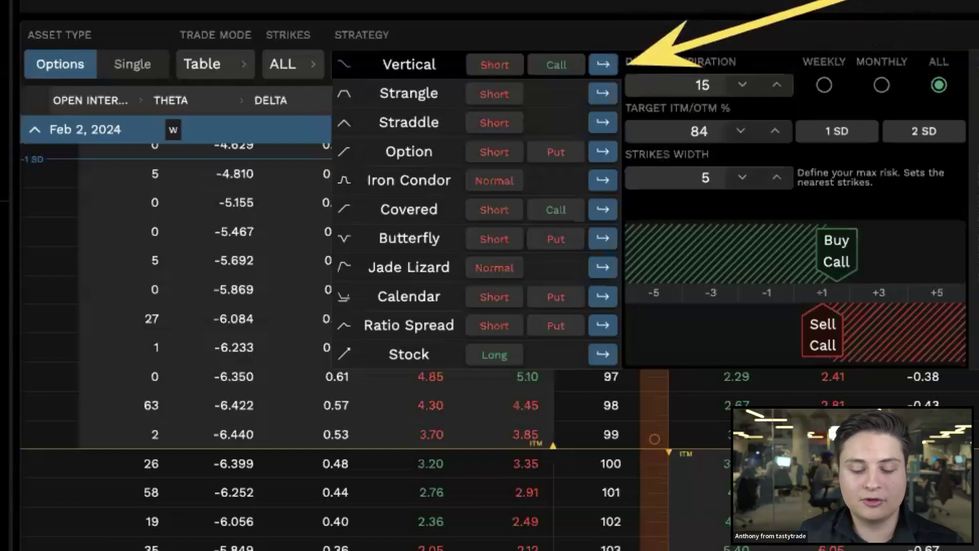
Apply the short vertical, staging a Jan 26 108/113 call spread at 0.40 credit.
{"action": "left_click", "coordinate": [603, 65]}
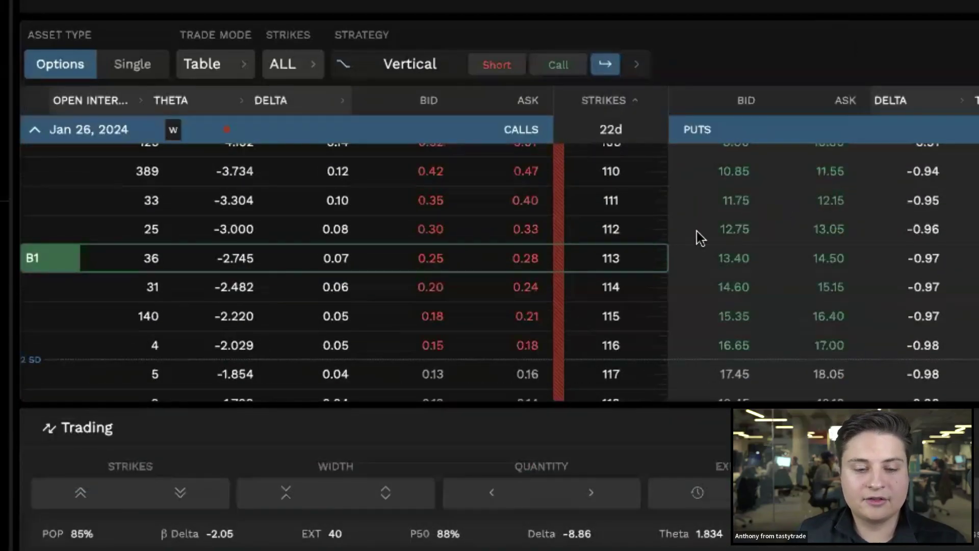
{"action": "scroll", "coordinate": [697, 233], "scroll_direction": "up", "scroll_amount": 1}
{"action": "scroll", "coordinate": [699, 230], "scroll_direction": "up", "scroll_amount": 1}
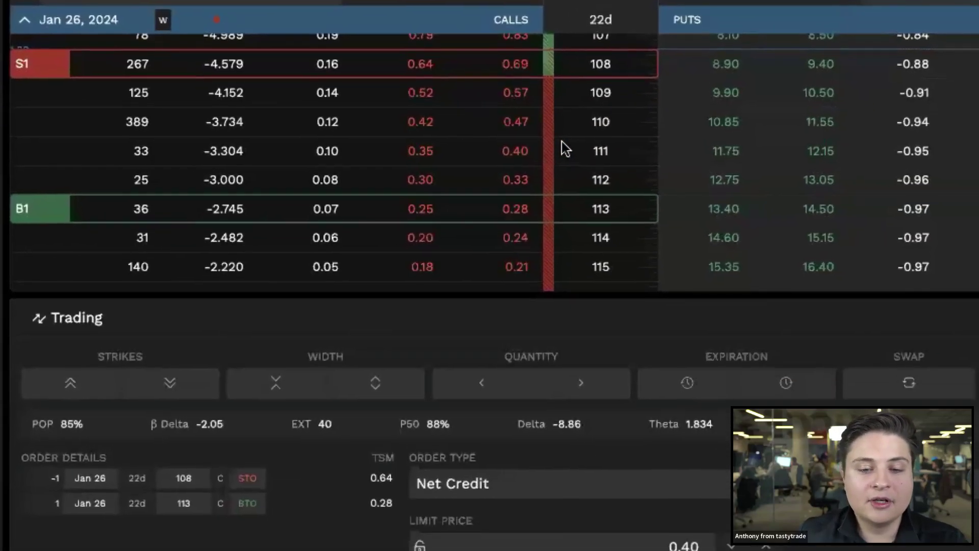
{"action": "scroll", "coordinate": [592, 66], "scroll_direction": "up", "scroll_amount": 1}
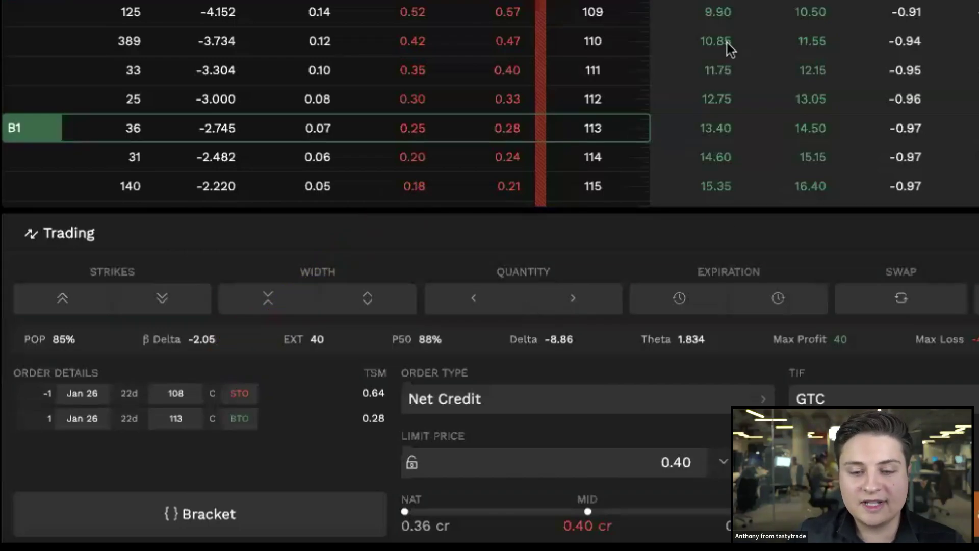
{"action": "scroll", "coordinate": [728, 45], "scroll_direction": "up", "scroll_amount": 3}
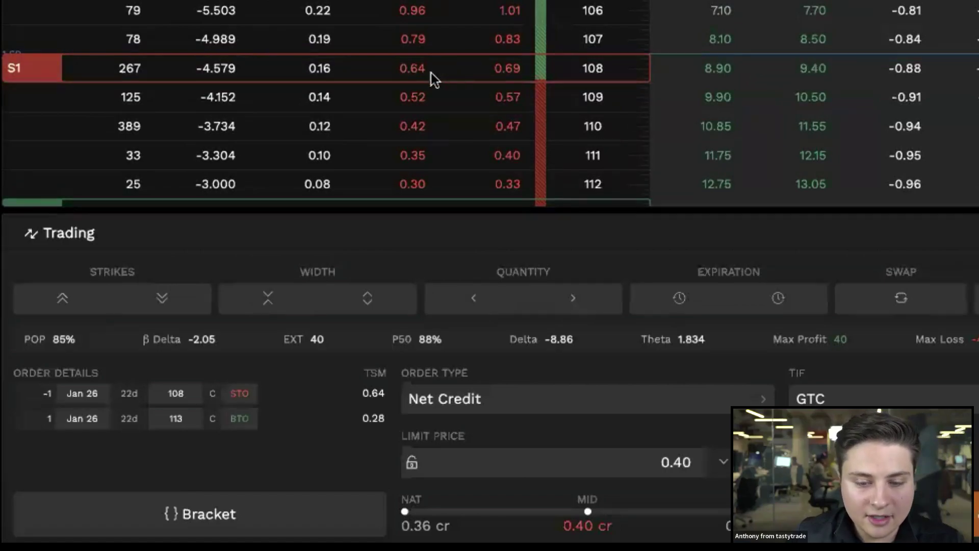
{"action": "left_click_drag", "start_coordinate": [379, 74], "coordinate": [378, 102]}
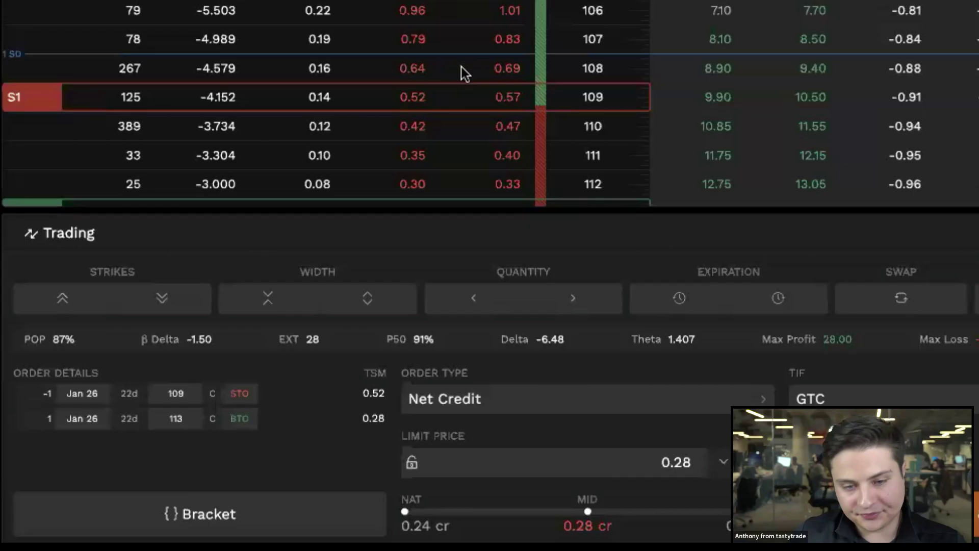
{"action": "scroll", "coordinate": [506, 57], "scroll_direction": "up", "scroll_amount": 6}
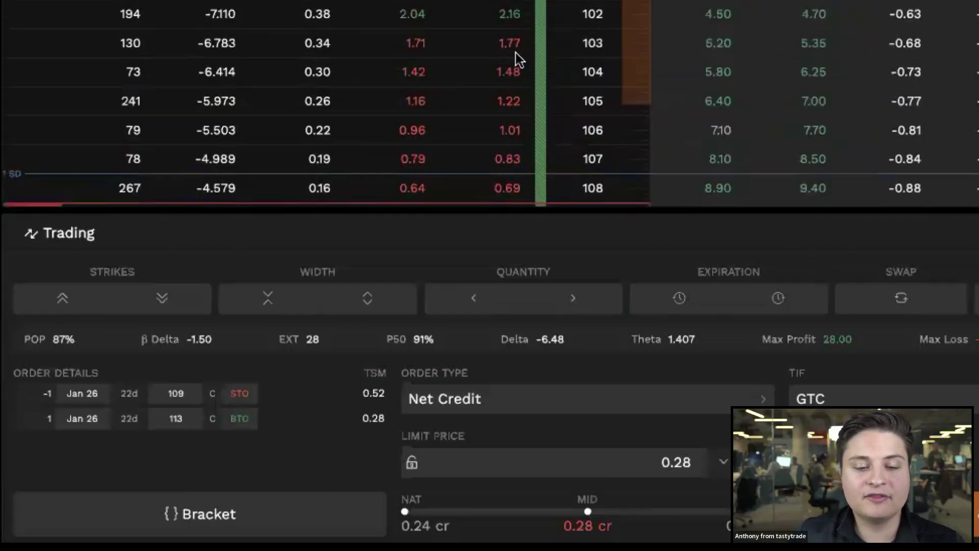
{"action": "scroll", "coordinate": [518, 51], "scroll_direction": "up", "scroll_amount": 5}
{"action": "scroll", "coordinate": [524, 52], "scroll_direction": "down", "scroll_amount": 3}
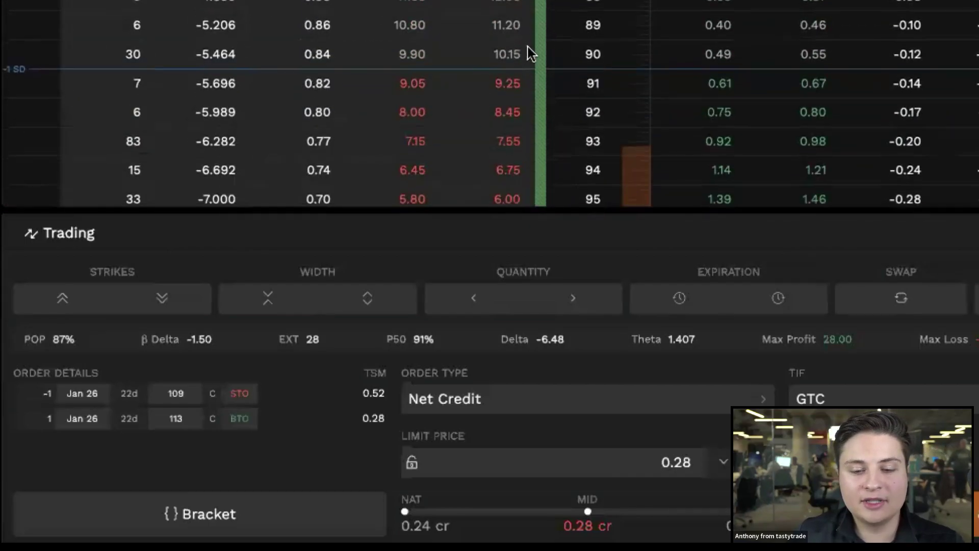
{"action": "scroll", "coordinate": [566, 72], "scroll_direction": "down", "scroll_amount": 2}
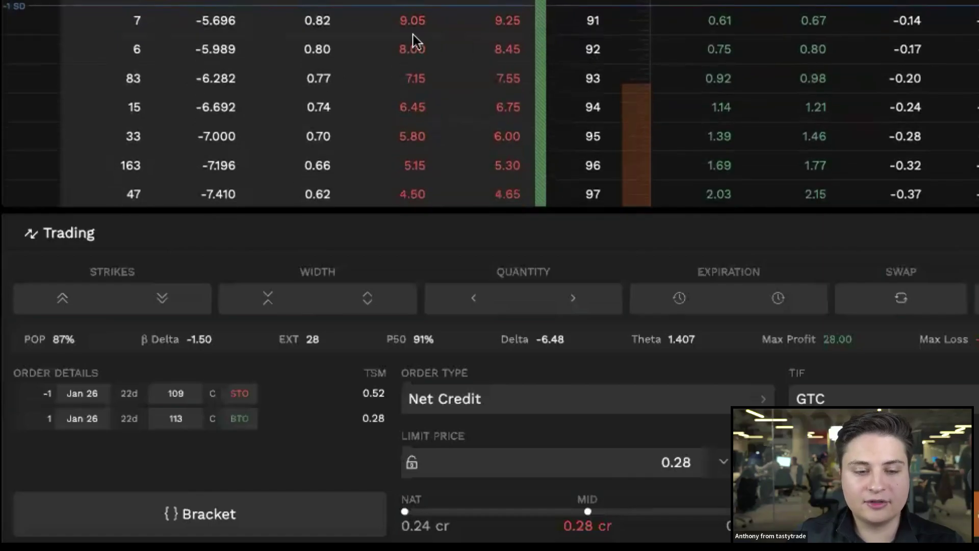
{"action": "scroll", "coordinate": [442, 28], "scroll_direction": "down", "scroll_amount": 7}
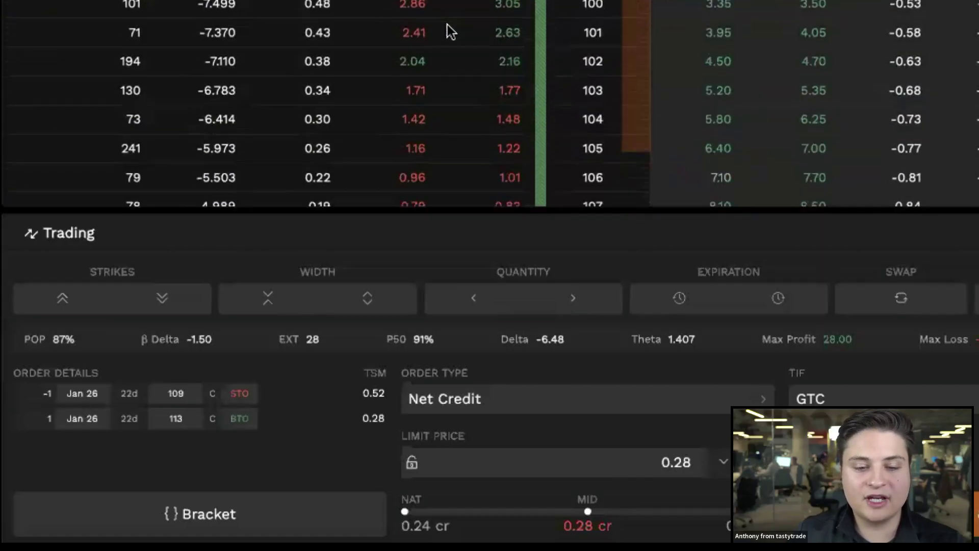
{"action": "scroll", "coordinate": [451, 31], "scroll_direction": "down", "scroll_amount": 3}
{"action": "left_click_drag", "start_coordinate": [396, 35], "coordinate": [391, 11]}
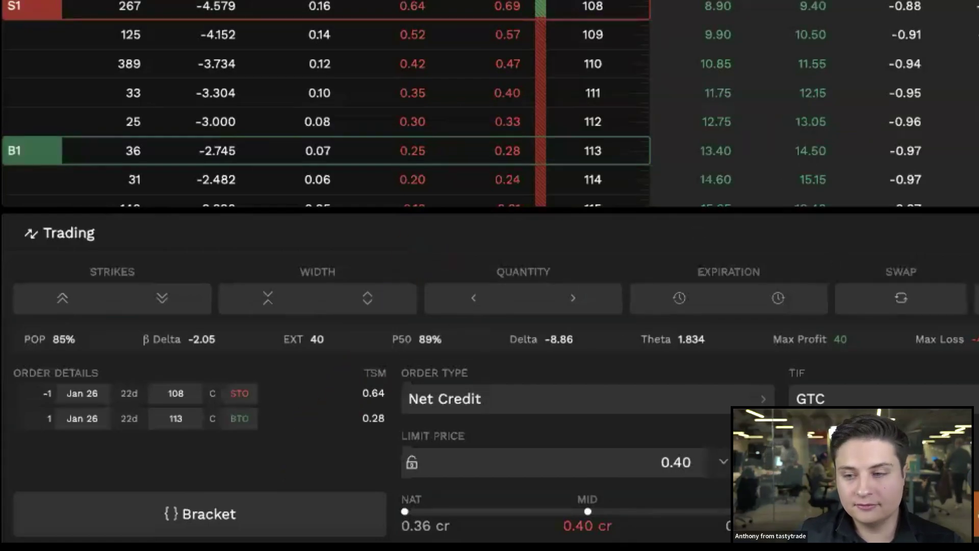
Add stop-loss and take-profit bracket orders to the trade.
{"action": "left_click", "coordinate": [218, 514]}
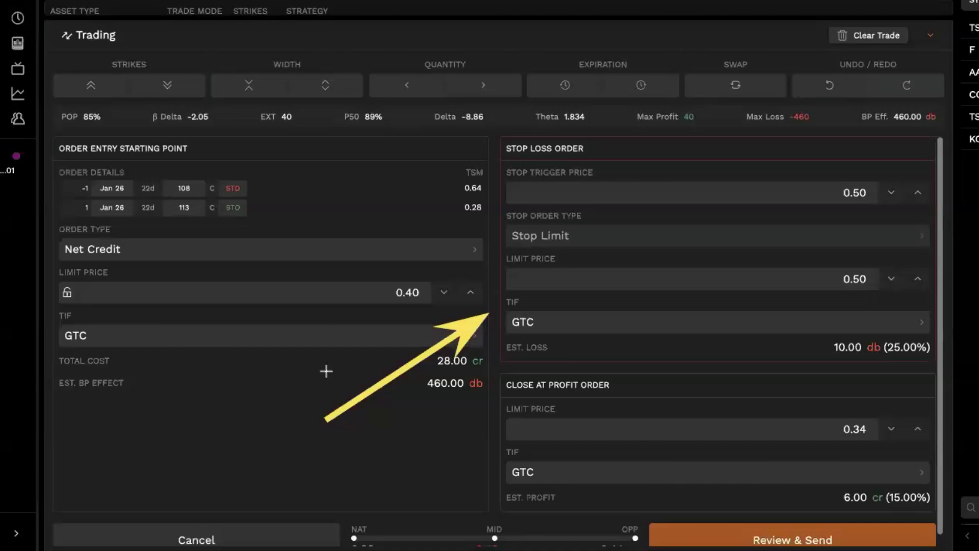
{"action": "mouse_move", "coordinate": [280, 377]}
{"action": "left_mouse_down"}
{"action": "mouse_move", "coordinate": [494, 444]}
{"action": "mouse_move", "coordinate": [478, 444]}
{"action": "left_mouse_up"}
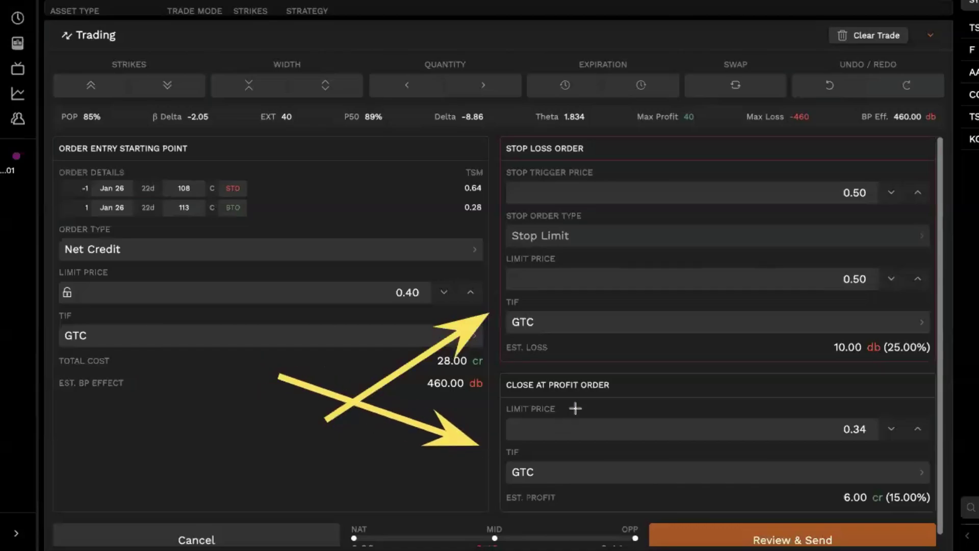
{"action": "key", "text": "ctrl+z"}
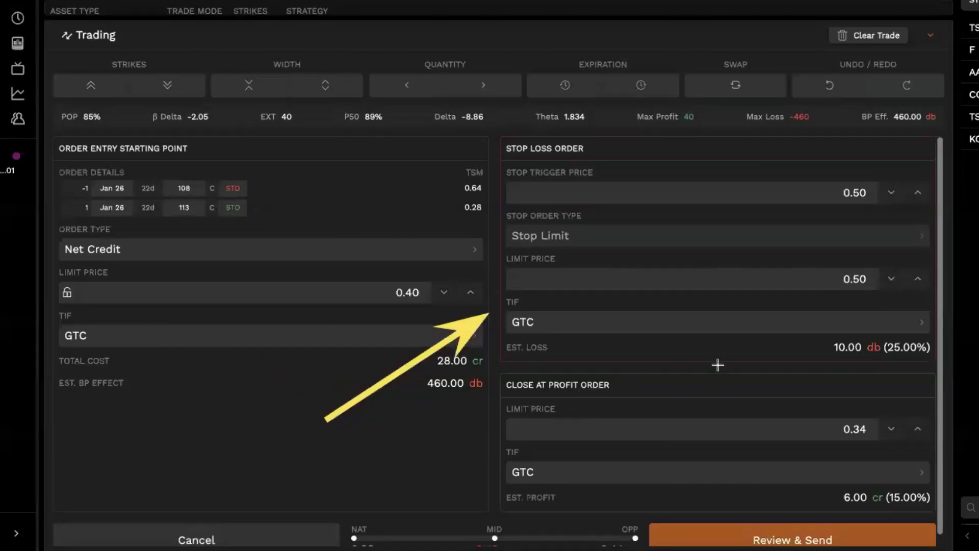
{"action": "key", "text": "ctrl+z"}
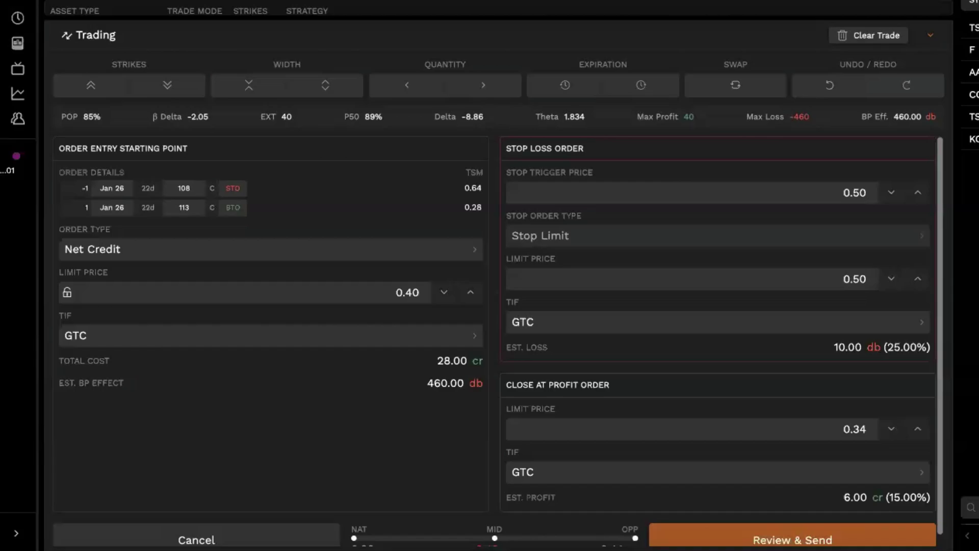
Set the stop-loss trigger price to 2.00 and its limit price to 2.10.
{"action": "left_click", "coordinate": [867, 194]}
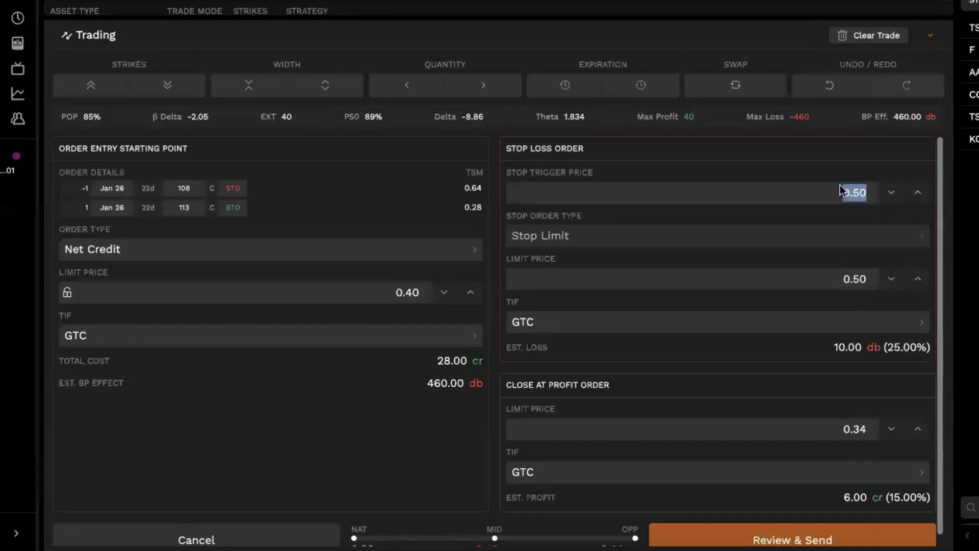
{"action": "type", "text": "2.00"}
{"action": "left_click", "coordinate": [857, 278]}
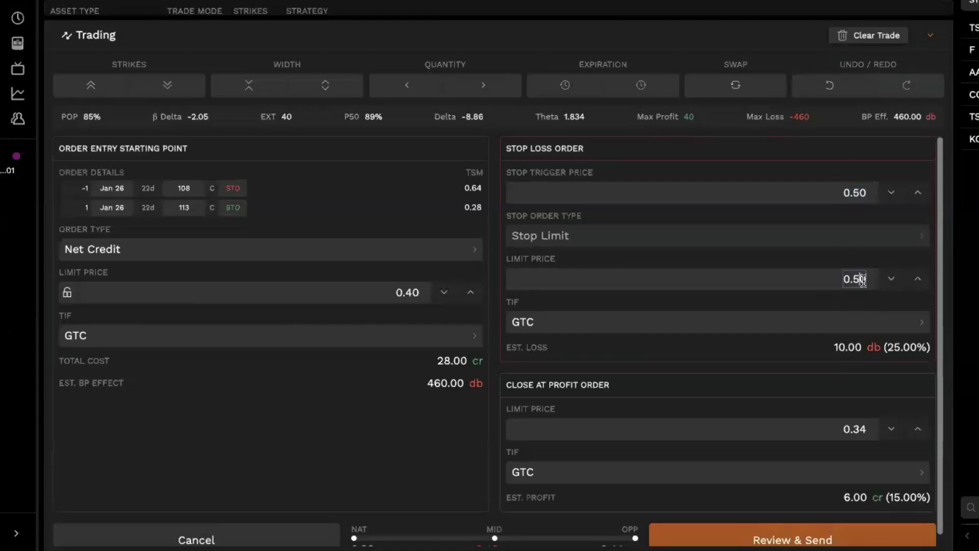
{"action": "left_click_drag", "start_coordinate": [867, 279], "coordinate": [845, 279]}
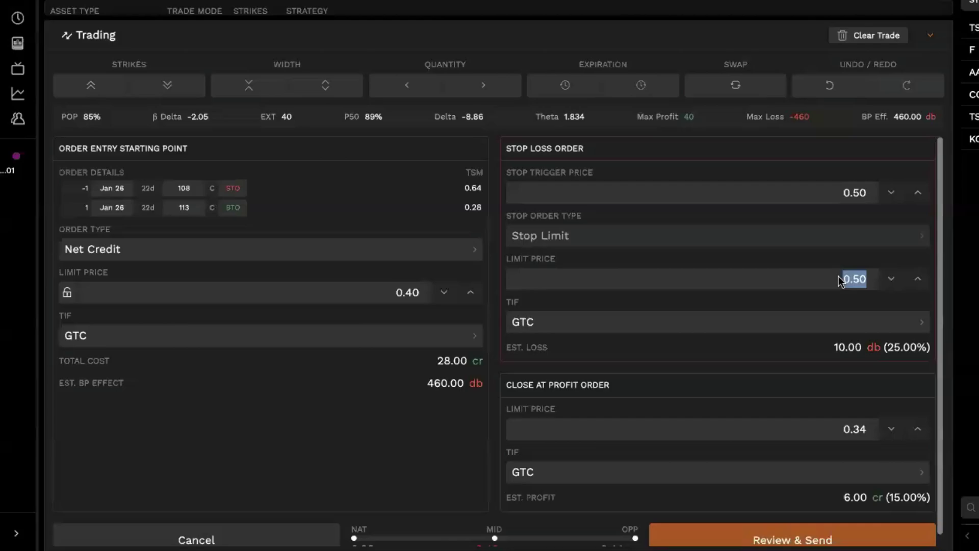
{"action": "type", "text": "2.10"}
{"action": "left_click", "coordinate": [863, 192]}
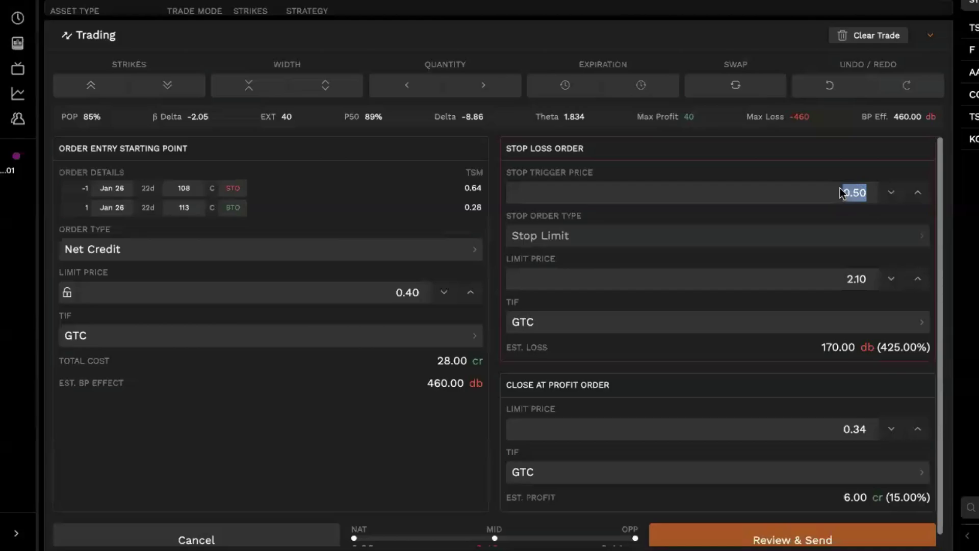
{"action": "type", "text": "2.00"}
{"action": "left_click", "coordinate": [782, 212]}
Set the close-at-profit limit price to 0.10.
{"action": "scroll", "coordinate": [637, 306], "scroll_direction": "down", "scroll_amount": 1}
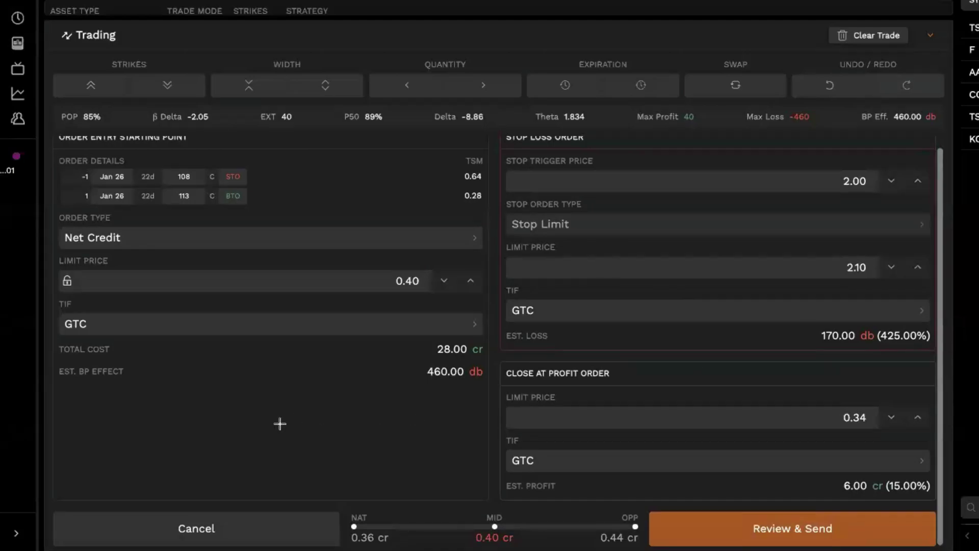
{"action": "mouse_move", "coordinate": [248, 430]}
{"action": "left_mouse_down"}
{"action": "mouse_move", "coordinate": [510, 423]}
{"action": "mouse_move", "coordinate": [501, 422]}
{"action": "left_mouse_up"}
{"action": "left_click_drag", "start_coordinate": [852, 418], "coordinate": [894, 420]}
{"action": "type", "text": "10"}
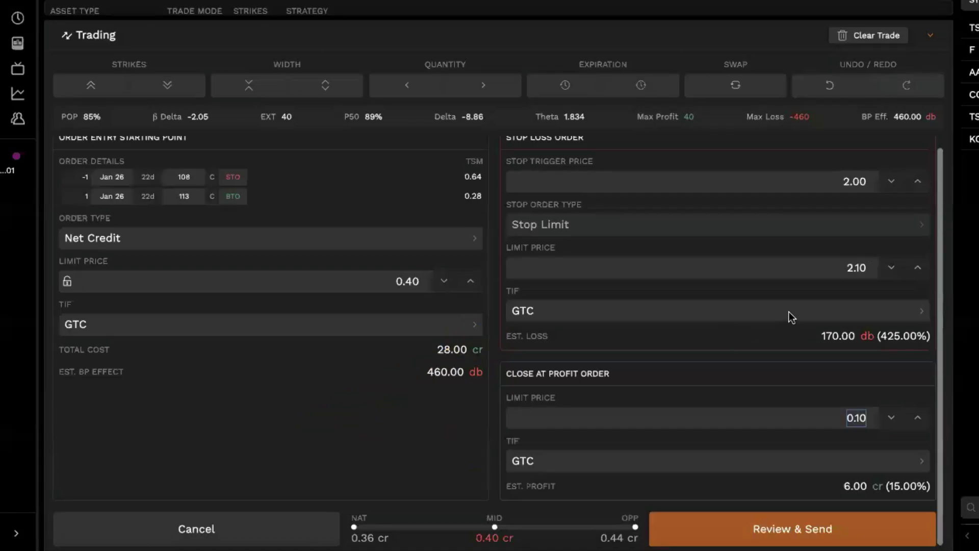
{"action": "left_click", "coordinate": [877, 316]}
{"action": "left_click", "coordinate": [815, 321]}
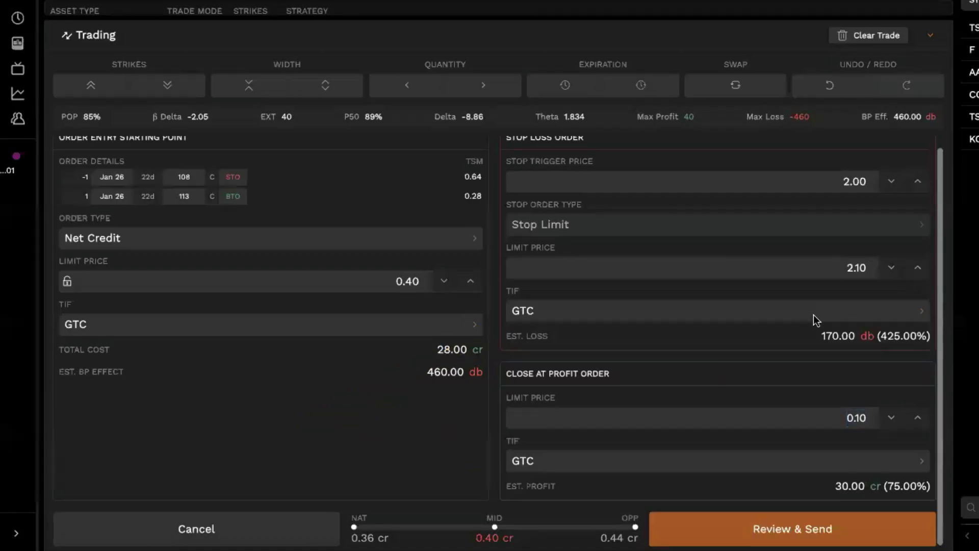
{"action": "left_click", "coordinate": [879, 467]}
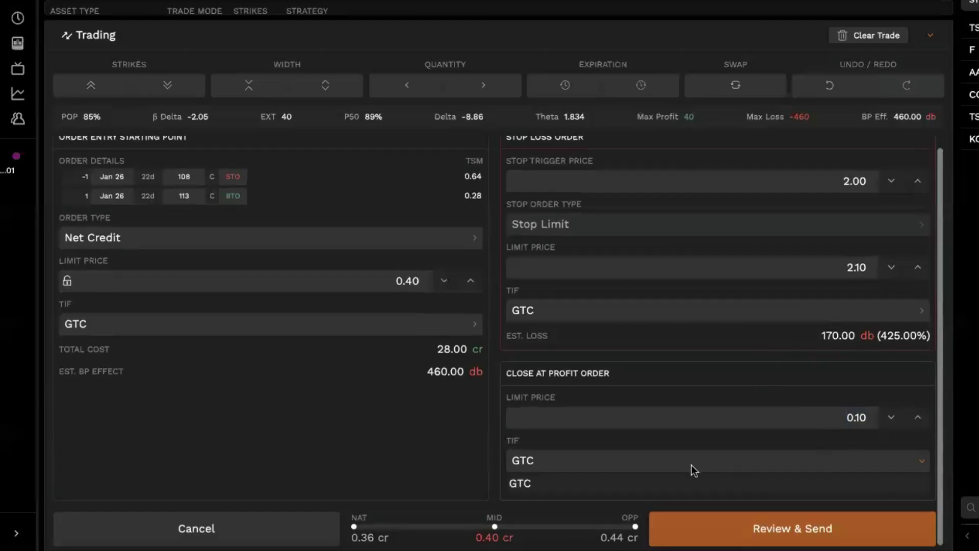
{"action": "left_click", "coordinate": [890, 461]}
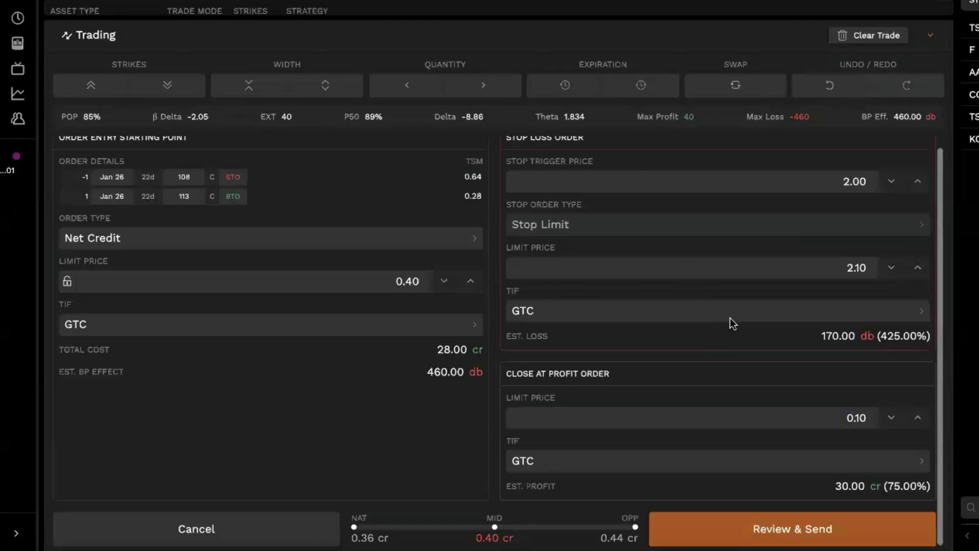
{"action": "left_click", "coordinate": [431, 326]}
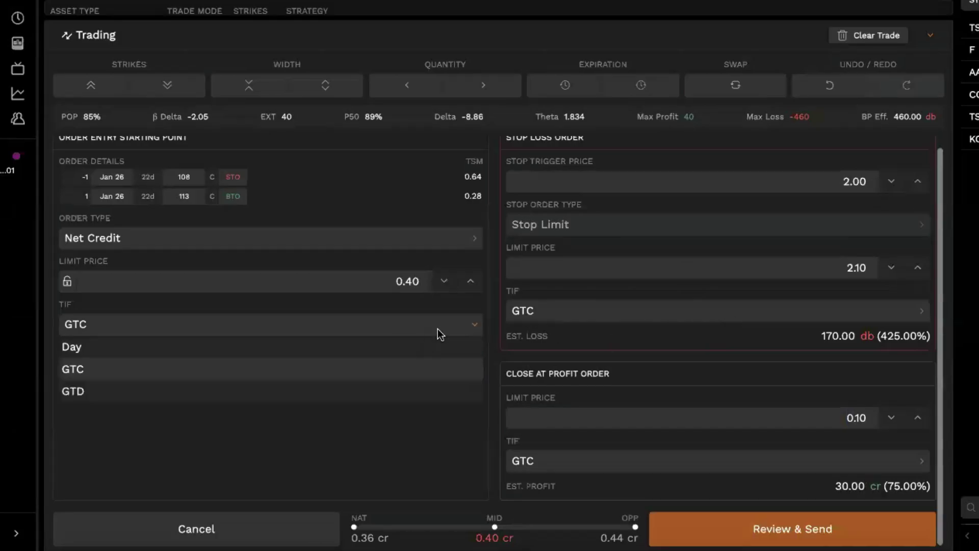
{"action": "left_click", "coordinate": [258, 350]}
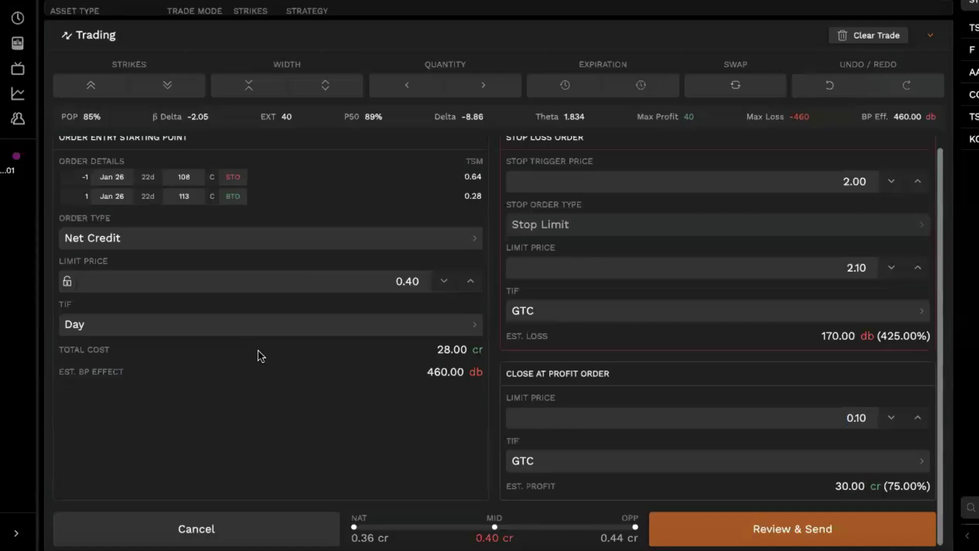
{"action": "left_click", "coordinate": [590, 304]}
{"action": "left_click", "coordinate": [584, 303]}
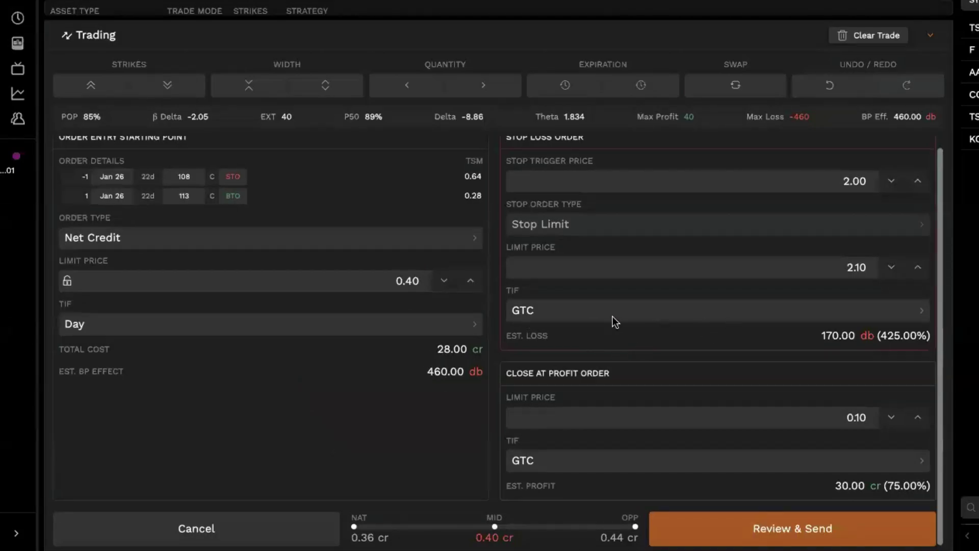
{"action": "left_click", "coordinate": [666, 317]}
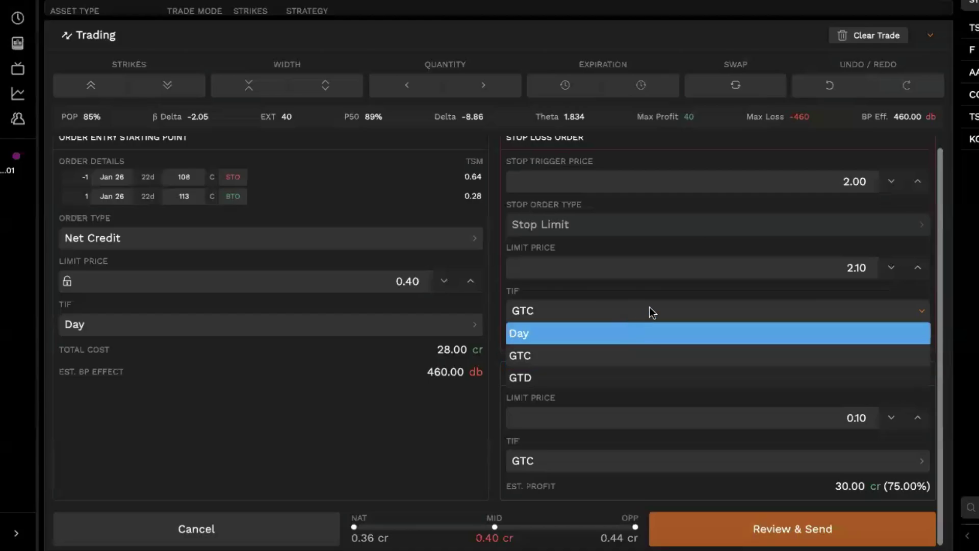
{"action": "left_click", "coordinate": [570, 353]}
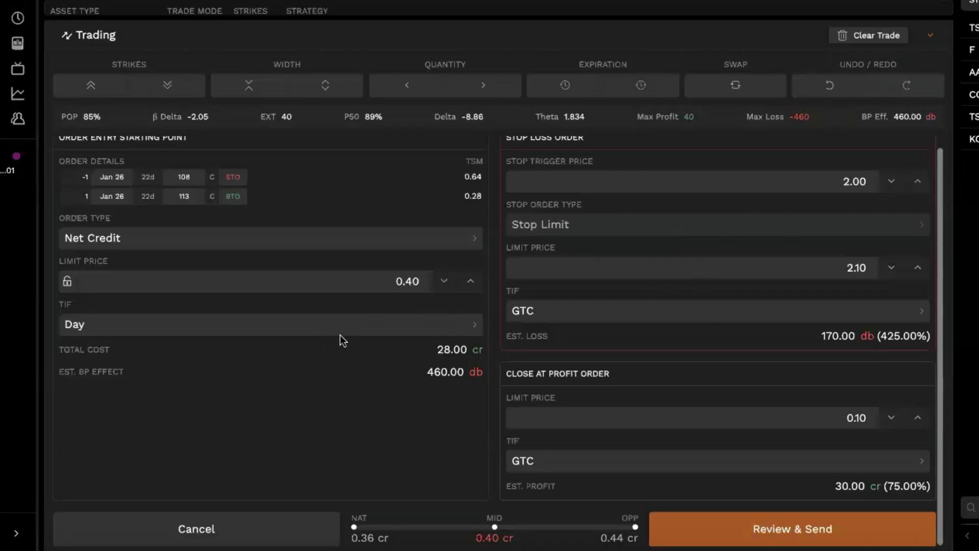
{"action": "left_click", "coordinate": [354, 325]}
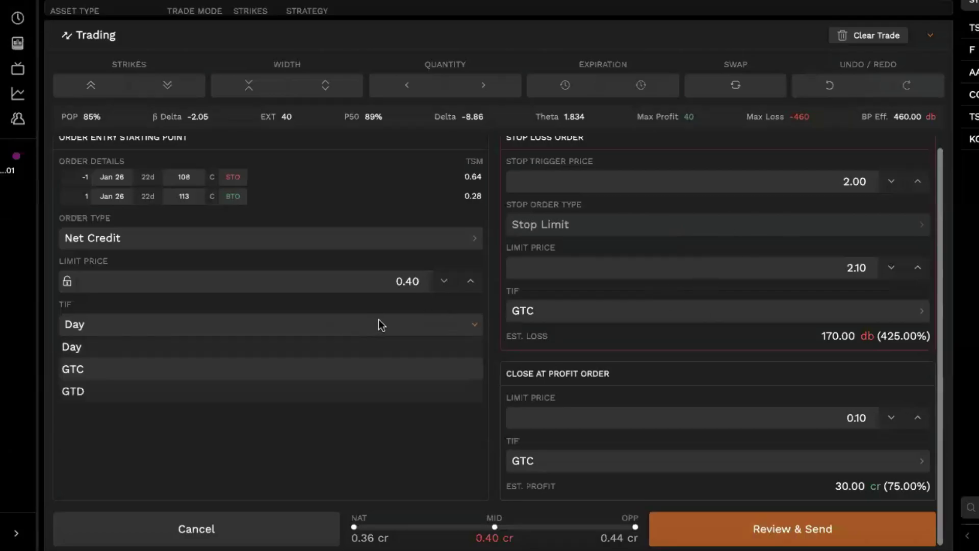
{"action": "left_click", "coordinate": [313, 377]}
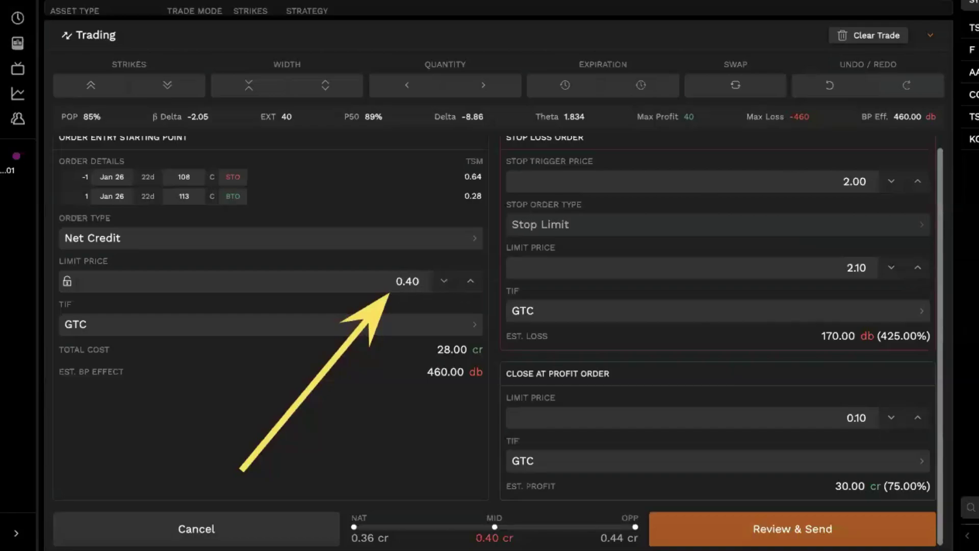
Adjust the entry limit price to a 0.35 net credit.
{"action": "triple_click", "coordinate": [470, 284]}
{"action": "left_click", "coordinate": [447, 283]}
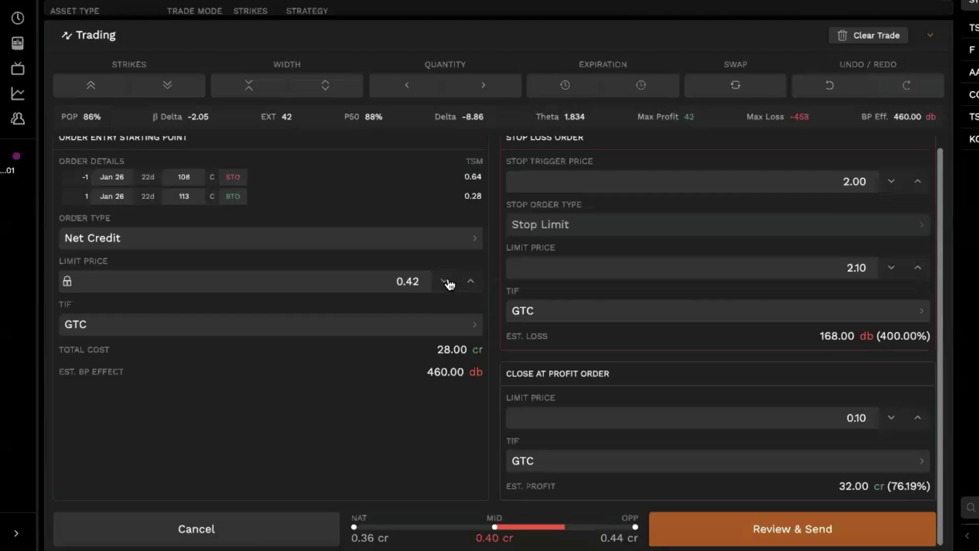
{"action": "triple_click", "coordinate": [448, 283]}
{"action": "double_click", "coordinate": [448, 283]}
{"action": "double_click", "coordinate": [448, 283]}
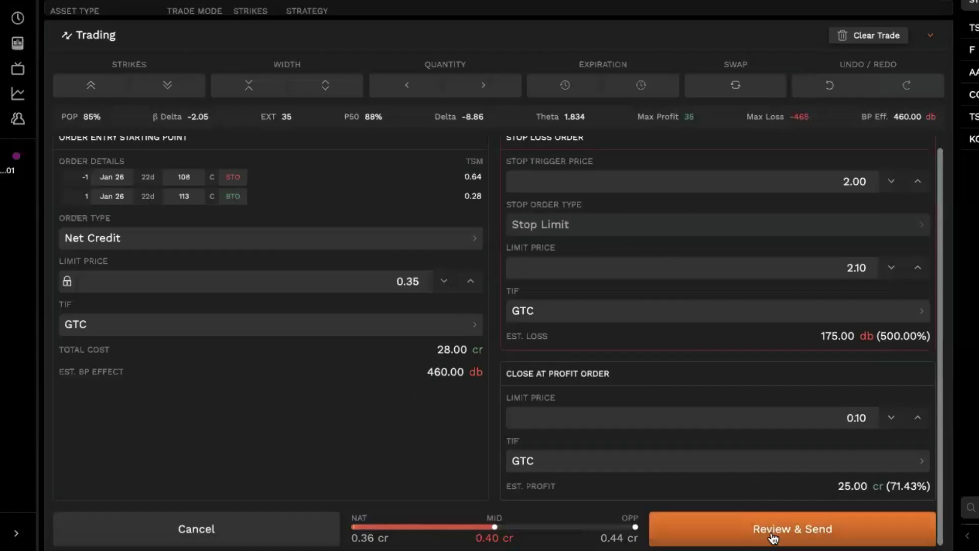
Review and submit the OTOCO bracket order.
{"action": "left_click", "coordinate": [774, 536]}
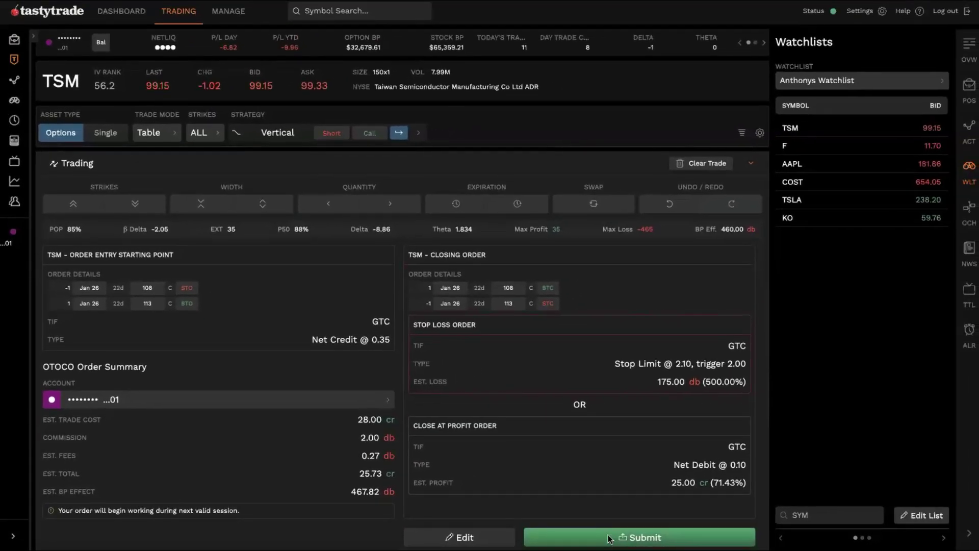
{"action": "left_click", "coordinate": [744, 534]}
{"action": "scroll", "coordinate": [351, 320], "scroll_direction": "up", "scroll_amount": 5}
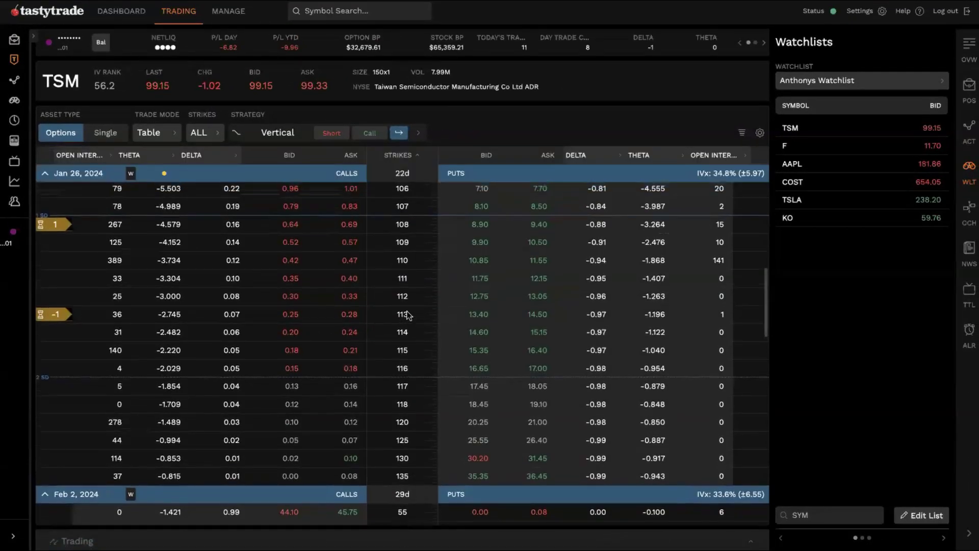
{"action": "scroll", "coordinate": [372, 318], "scroll_direction": "down", "scroll_amount": 1}
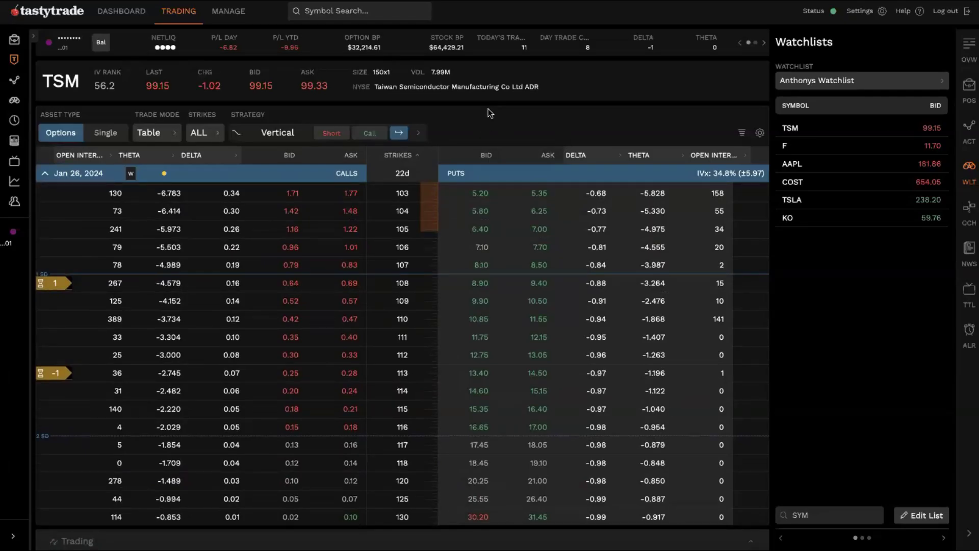
Expand TSM in Positions to see the 0.35 entry, 0.10 profit-taker and 2.10 stop orders.
{"action": "left_click", "coordinate": [14, 39]}
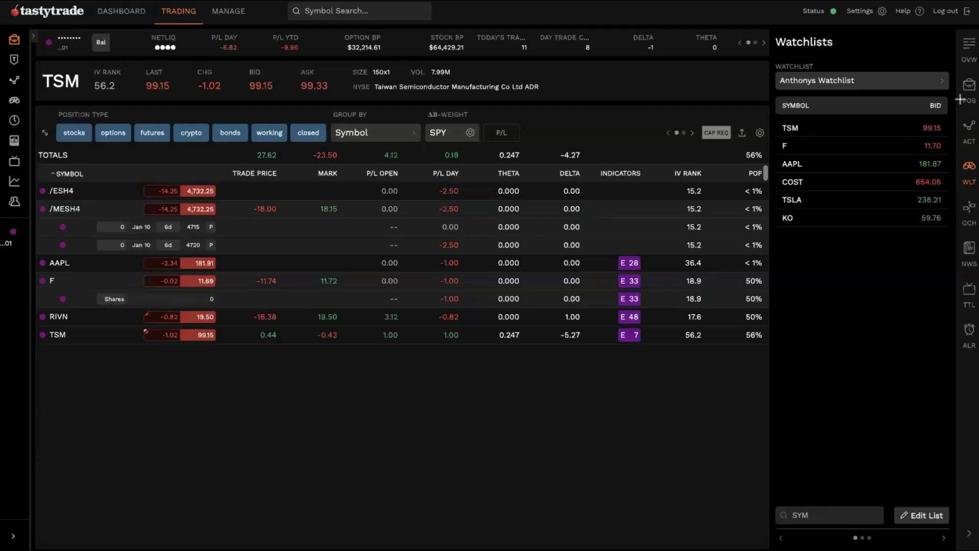
{"action": "left_click", "coordinate": [58, 336]}
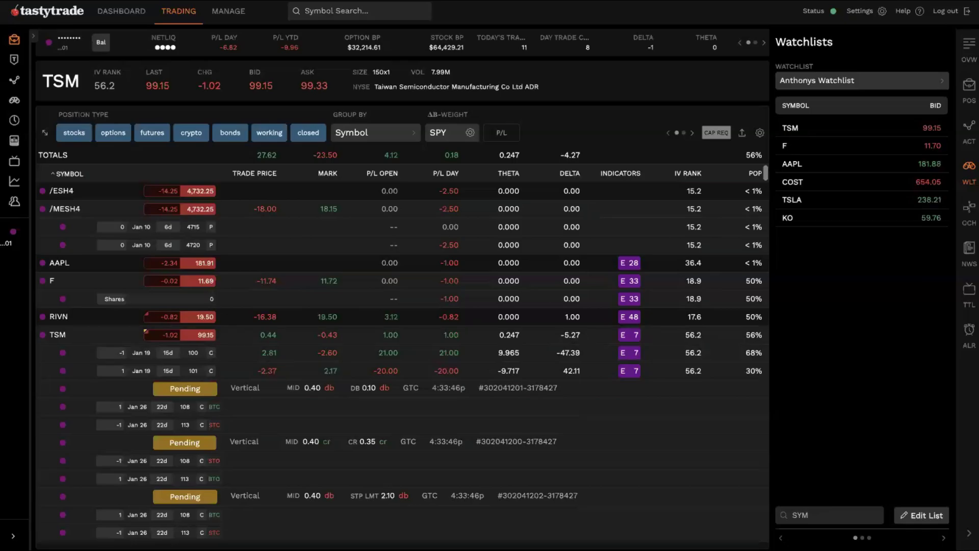
{"action": "left_click_drag", "start_coordinate": [423, 311], "coordinate": [247, 406]}
{"action": "left_click_drag", "start_coordinate": [417, 403], "coordinate": [264, 461]}
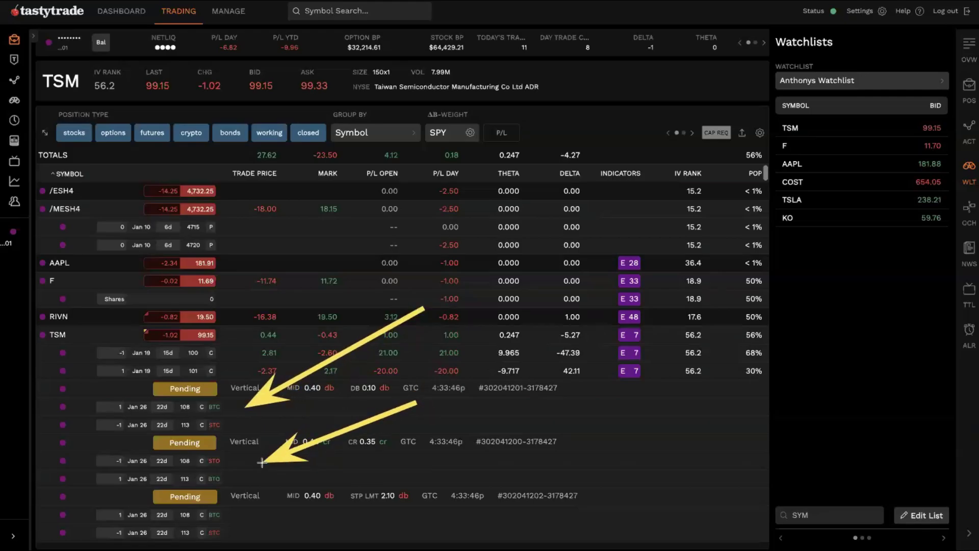
{"action": "mouse_move", "coordinate": [507, 449]}
{"action": "left_mouse_down"}
{"action": "mouse_move", "coordinate": [293, 519]}
{"action": "mouse_move", "coordinate": [314, 500]}
{"action": "left_mouse_up"}
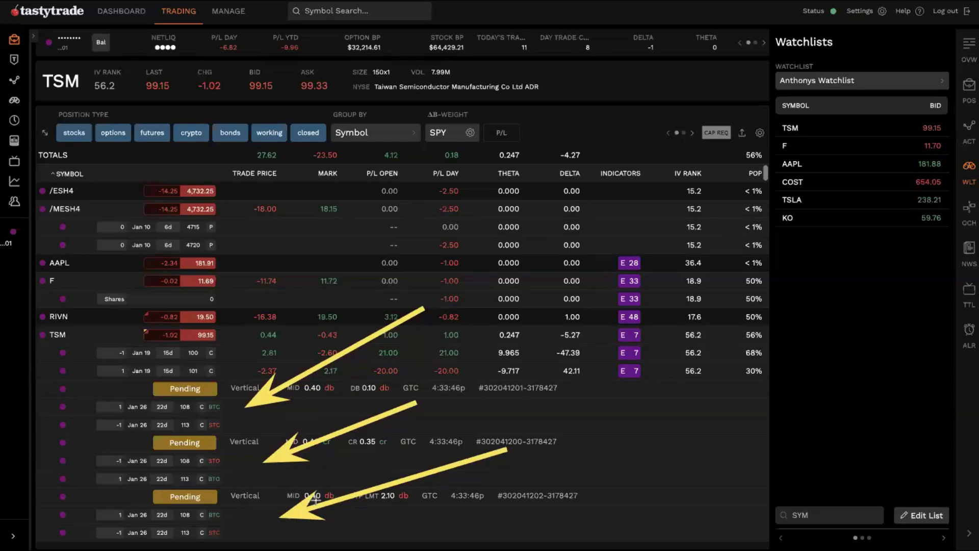
{"action": "key", "text": "ctrl+z"}
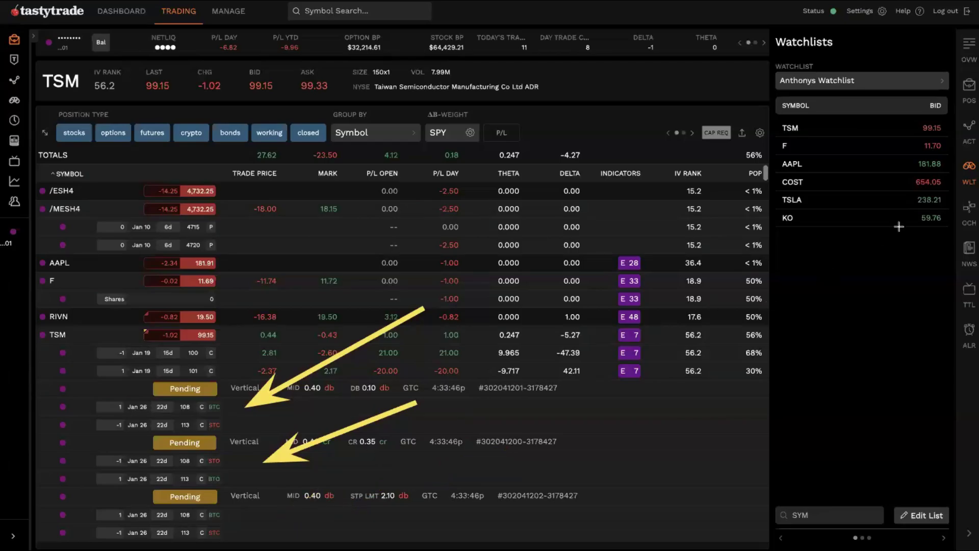
{"action": "key", "text": "ctrl+z"}
{"action": "key", "text": "ctrl+z"}
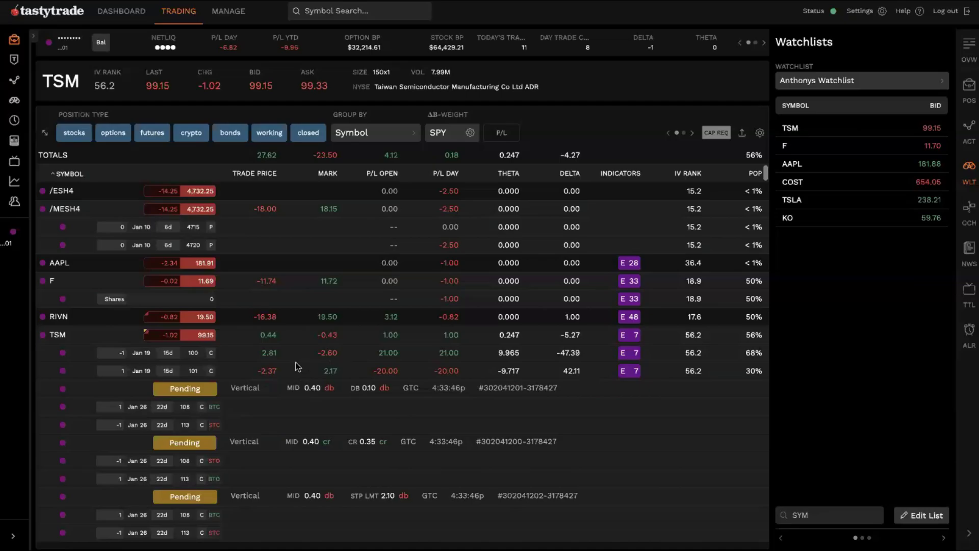
Cancel the whole TSM bracket order with Cancel Complex and confirm.
{"action": "right_click", "coordinate": [186, 497]}
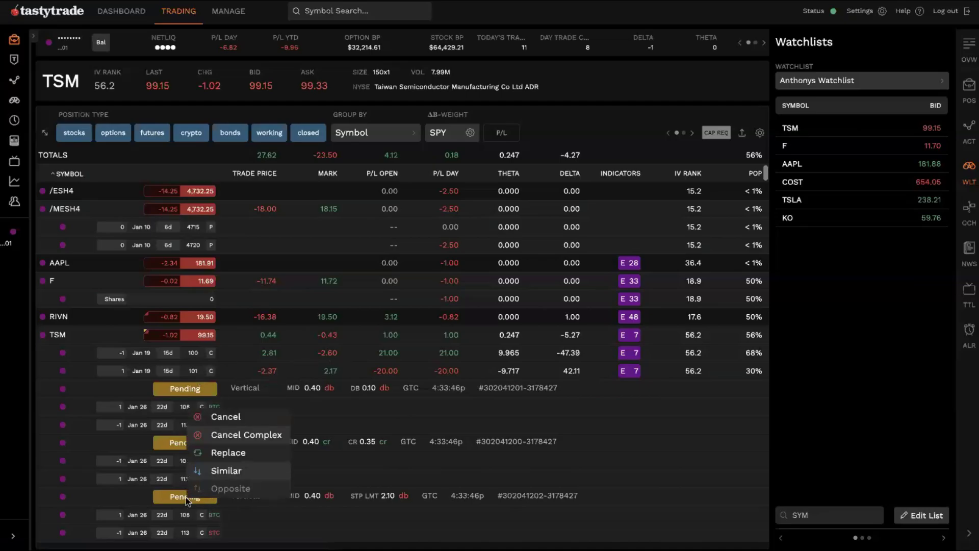
{"action": "left_click", "coordinate": [233, 436]}
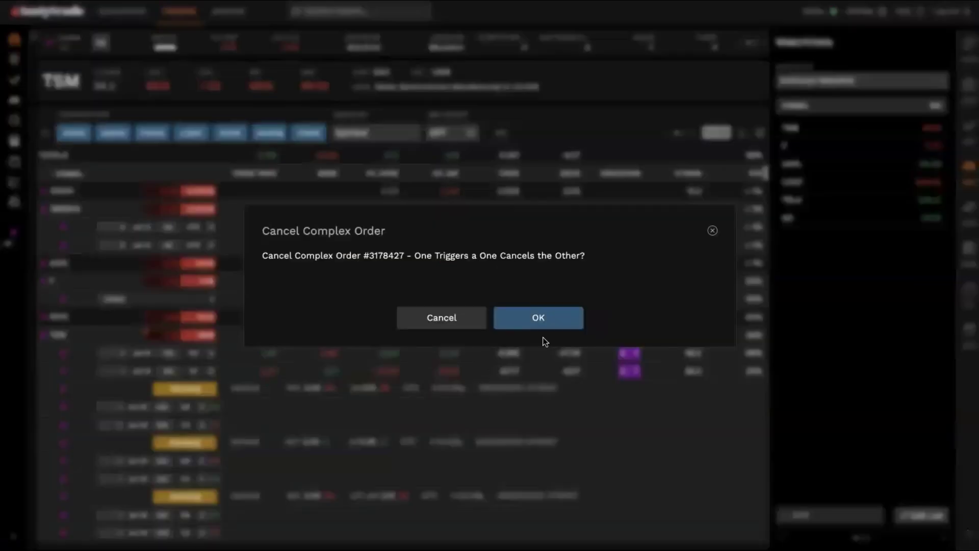
{"action": "left_click", "coordinate": [538, 319]}
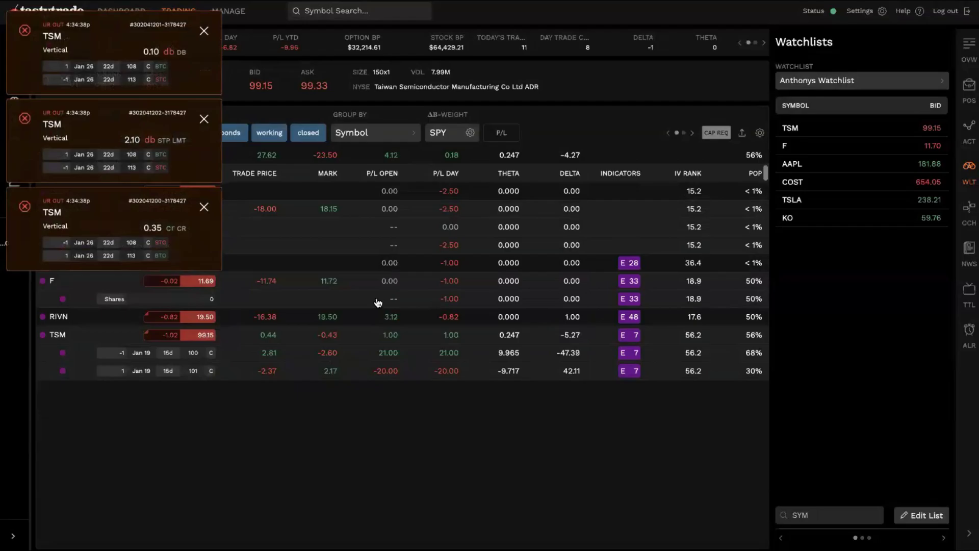